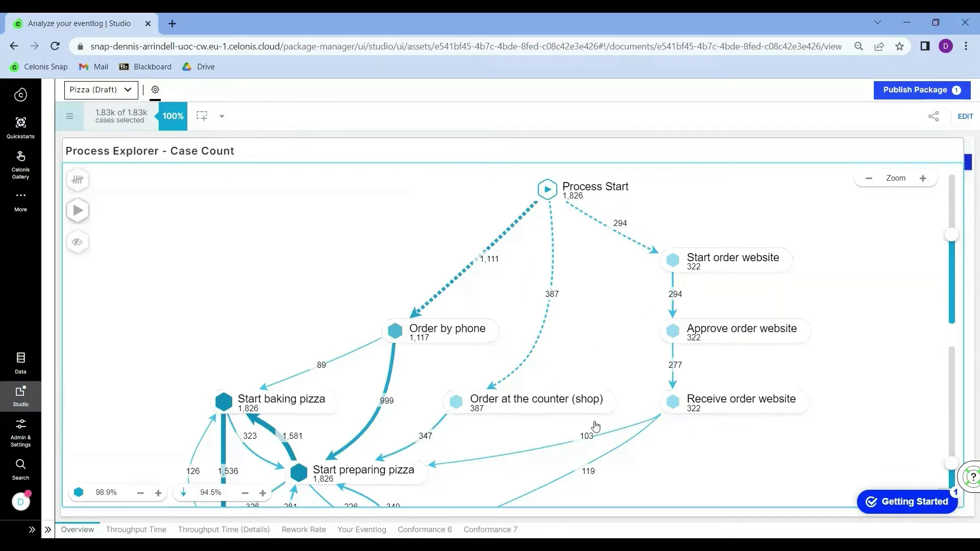
Step: Scroll down through the Overview sheet's Process Explorer case-count map
scroll(562, 434, "down", 3)
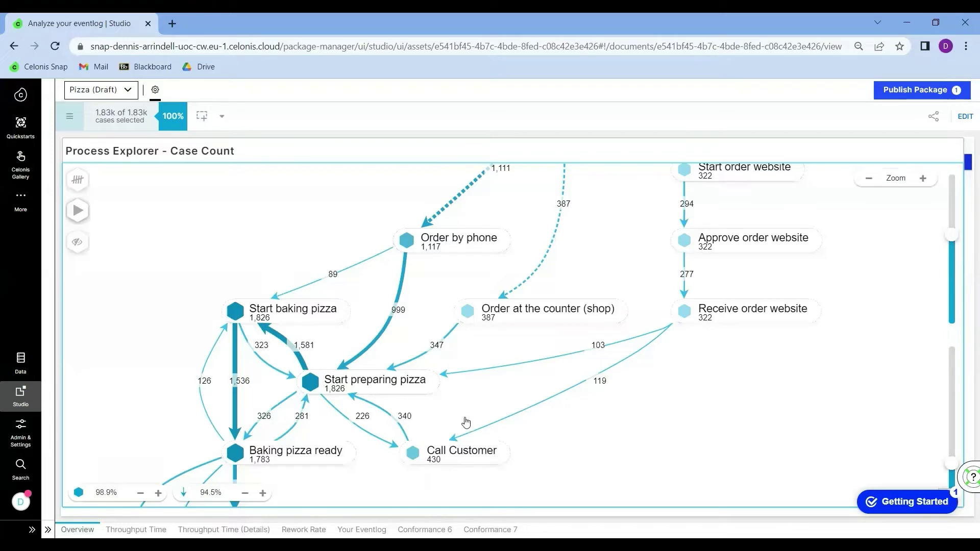
Step: Enter edit mode and add a blank New Sheet 8 from the New Sheet template
left_click(964, 119)
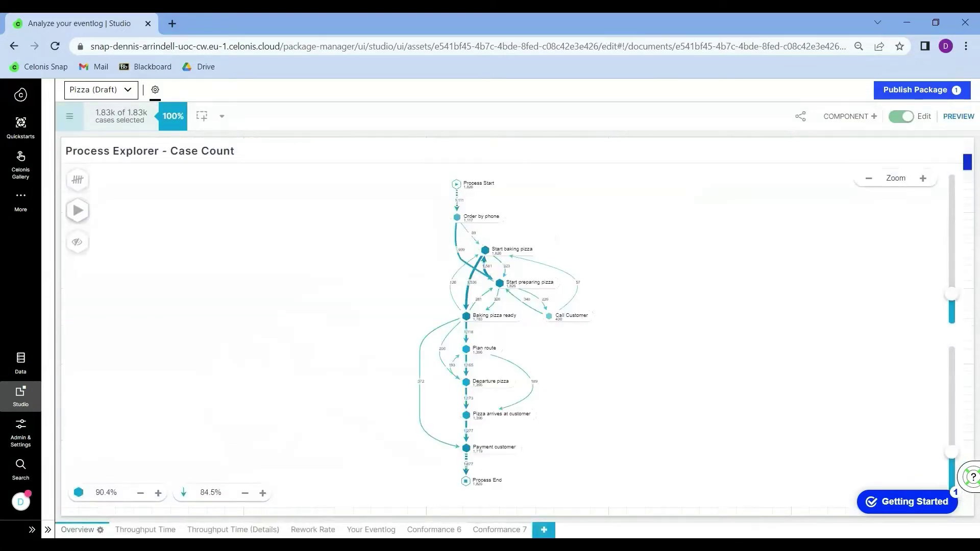
left_click(544, 530)
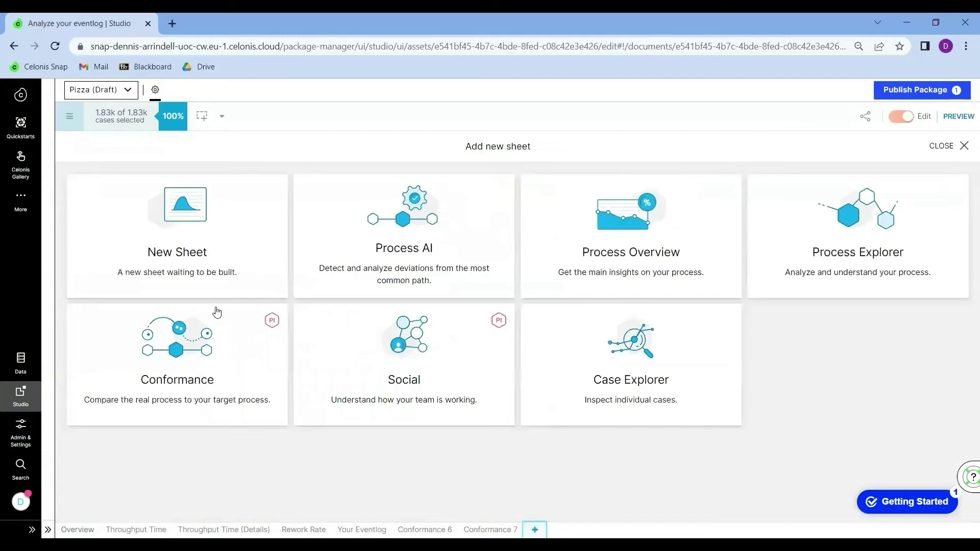
left_click(208, 247)
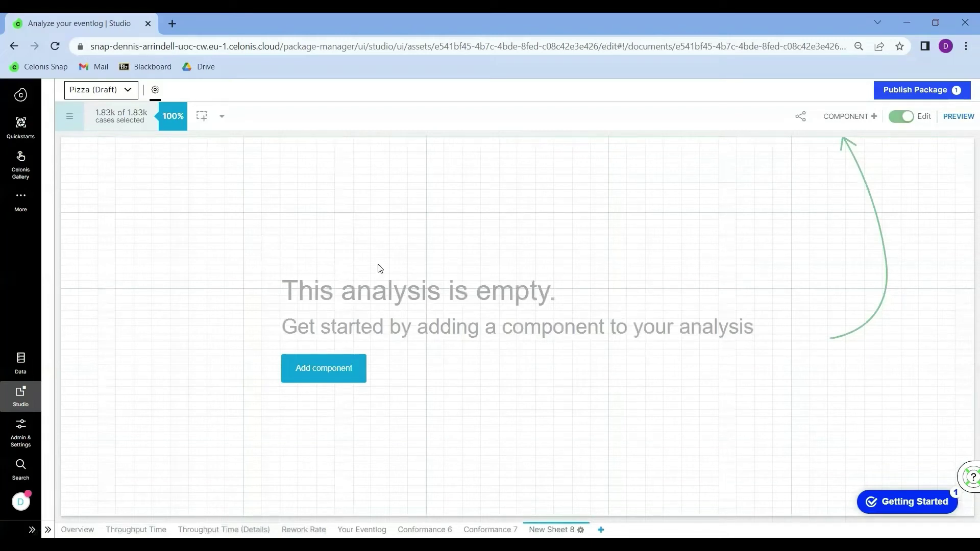
Step: Add an empty OLAP Table from Charts and Tables to New Sheet 8
left_click(848, 118)
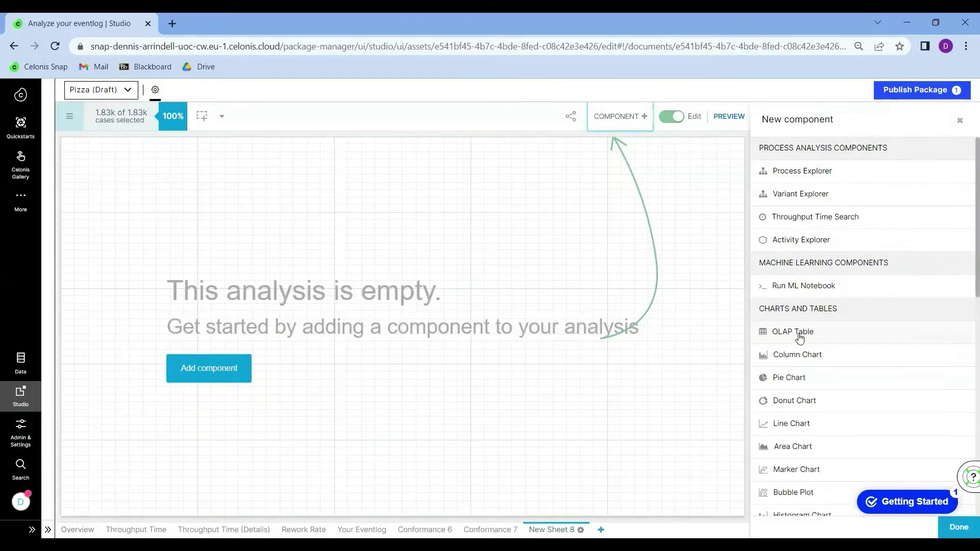
left_click(800, 338)
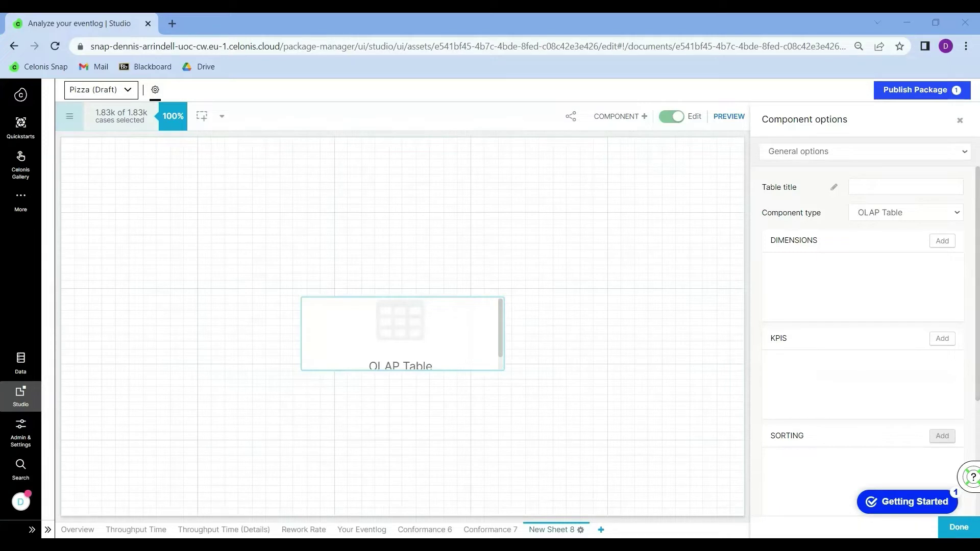
Step: Paste 'Website order combined with customer call' as the table title and widen the table
right_click(891, 186)
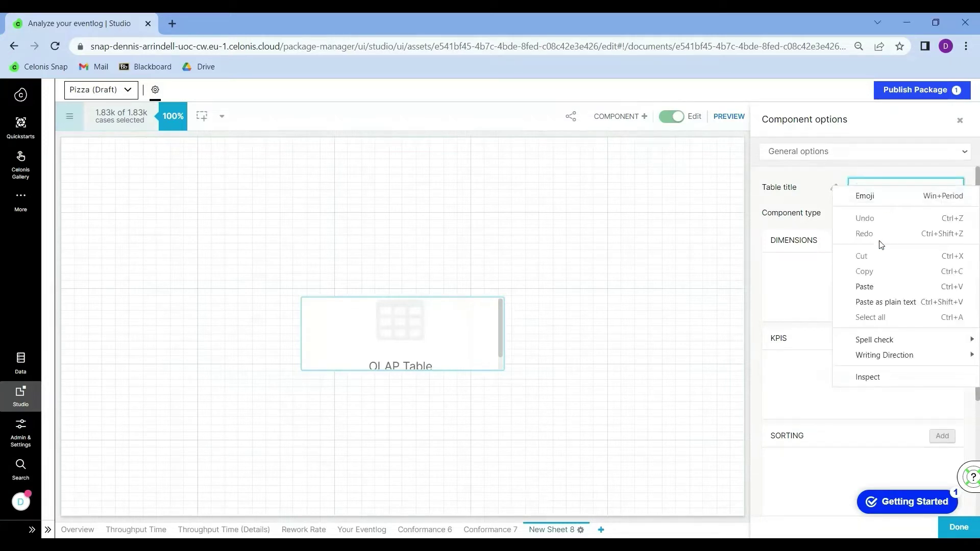
left_click(868, 298)
left_click(398, 309)
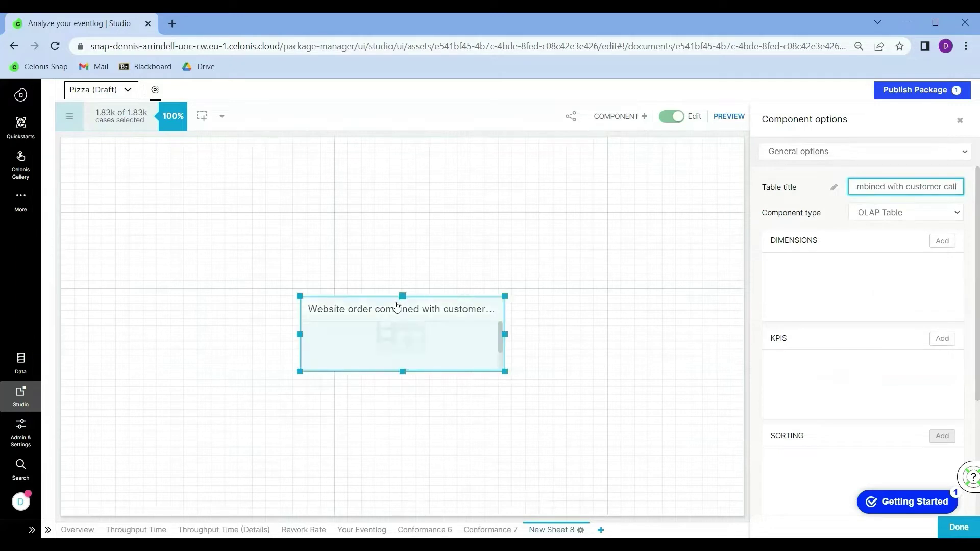
left_click_drag(500, 298, 654, 267)
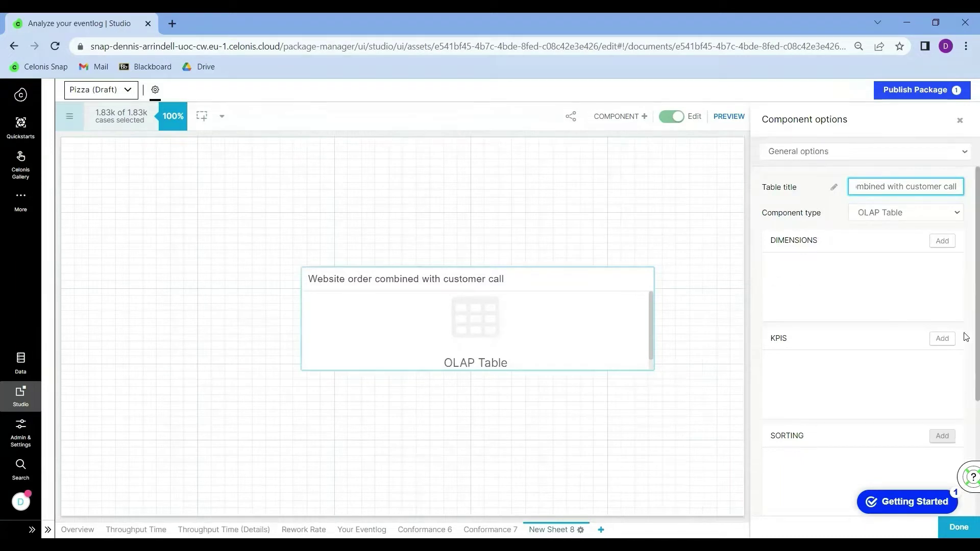
Step: Start a Custom KPI for the table from its KPIs Add data panel
left_click(942, 341)
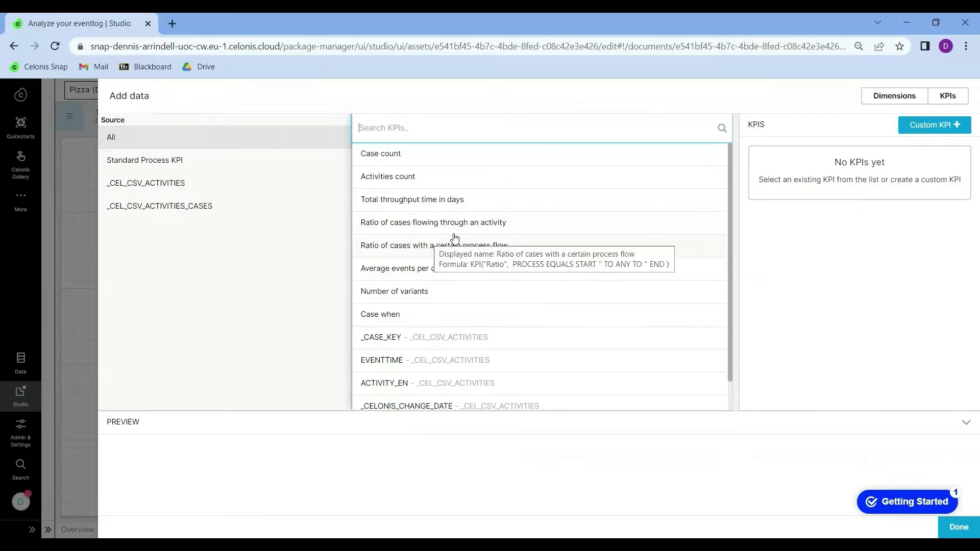
left_click(936, 129)
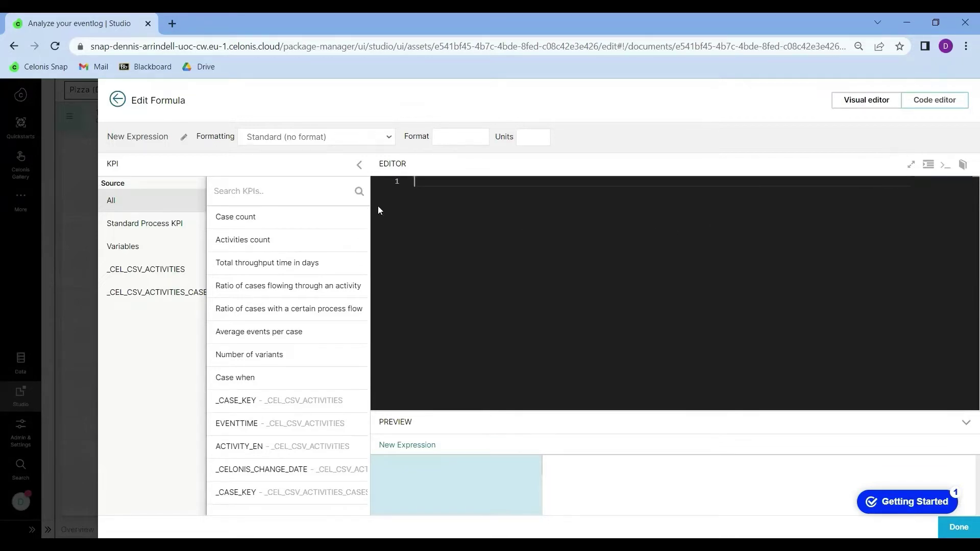
Step: Rename the custom KPI from New Expression to 'Website + Call'
left_click(184, 137)
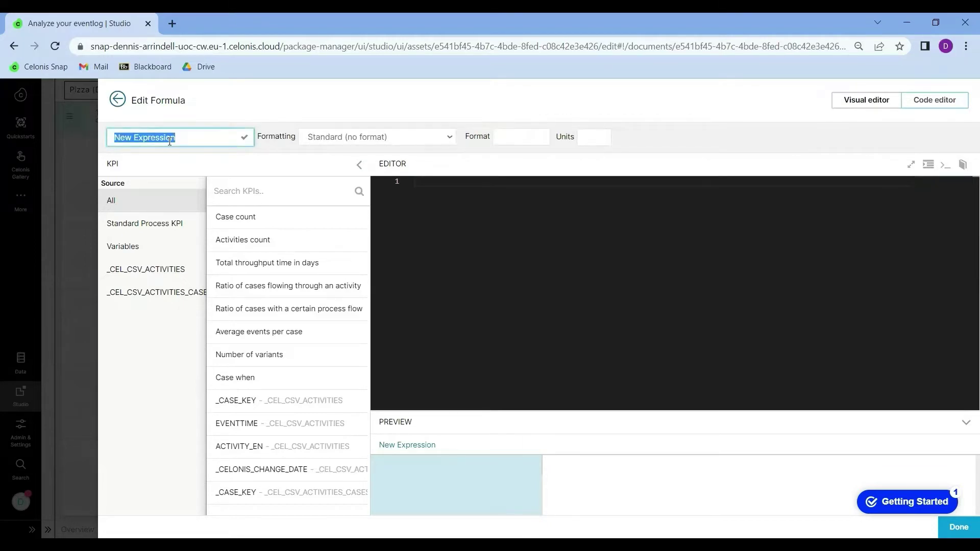
type("Webs")
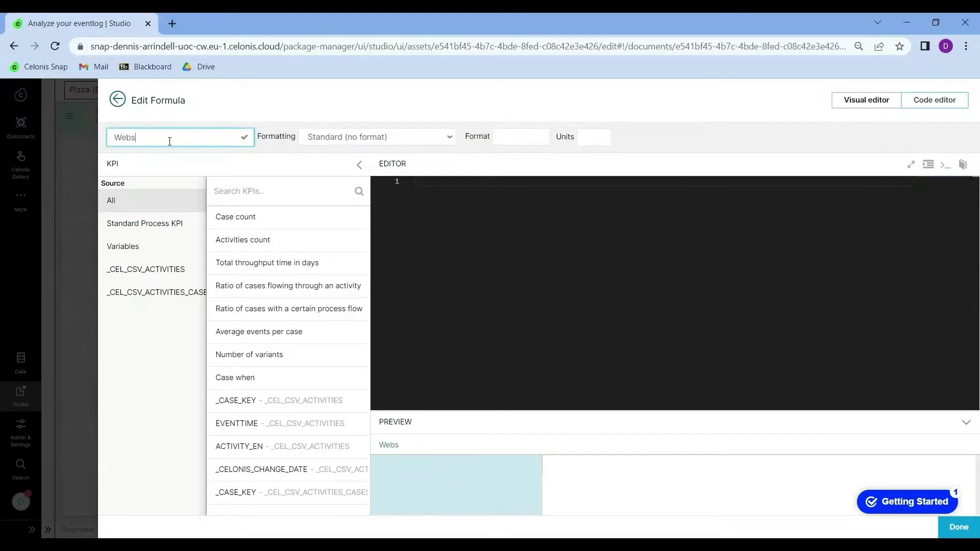
type("ite + Call")
left_click(674, 126)
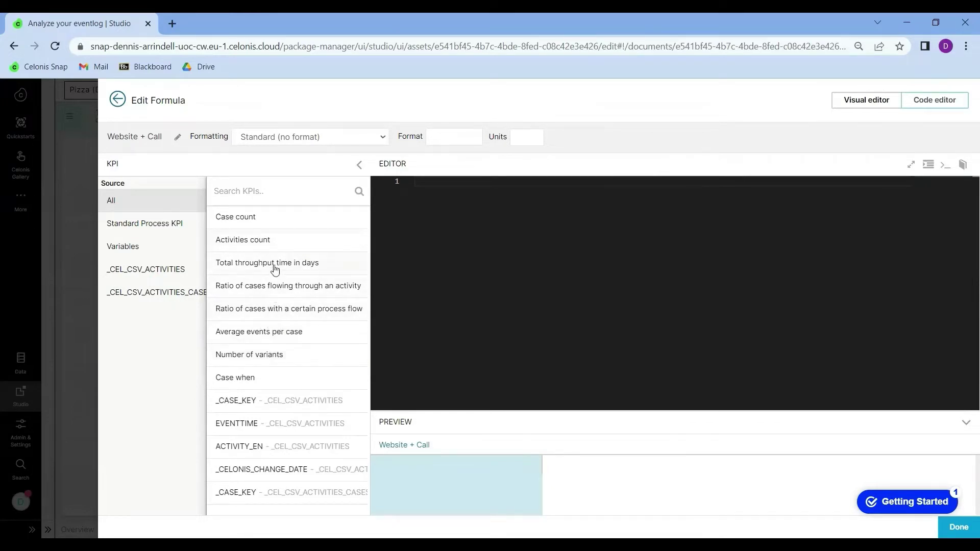
Step: Insert the 'Ratio of cases with a certain process flow' template into the KPI formula
left_click(273, 265)
left_click(255, 309)
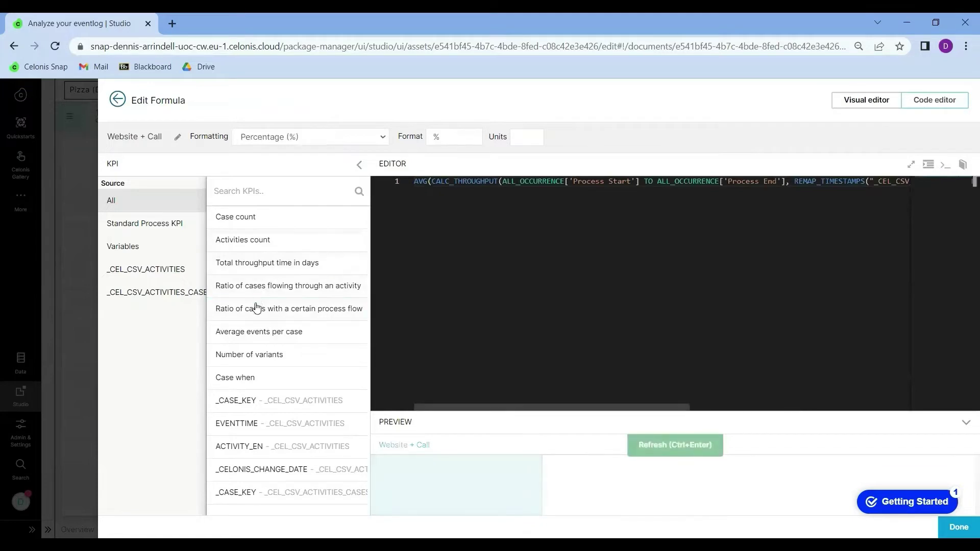
left_click(236, 401)
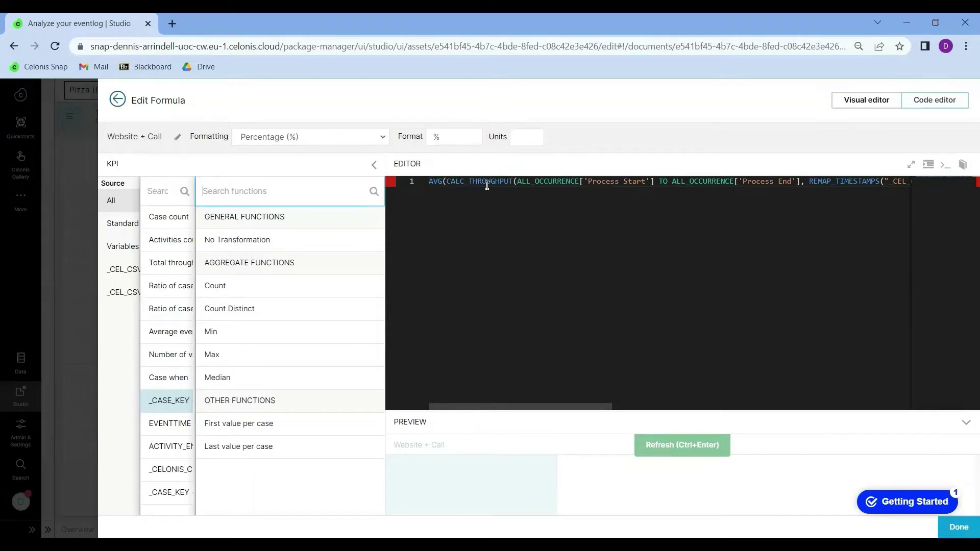
Step: Select the whole formula, then part of it and its ELSE clause, in the code editor
left_click(625, 190)
key("ctrl+a")
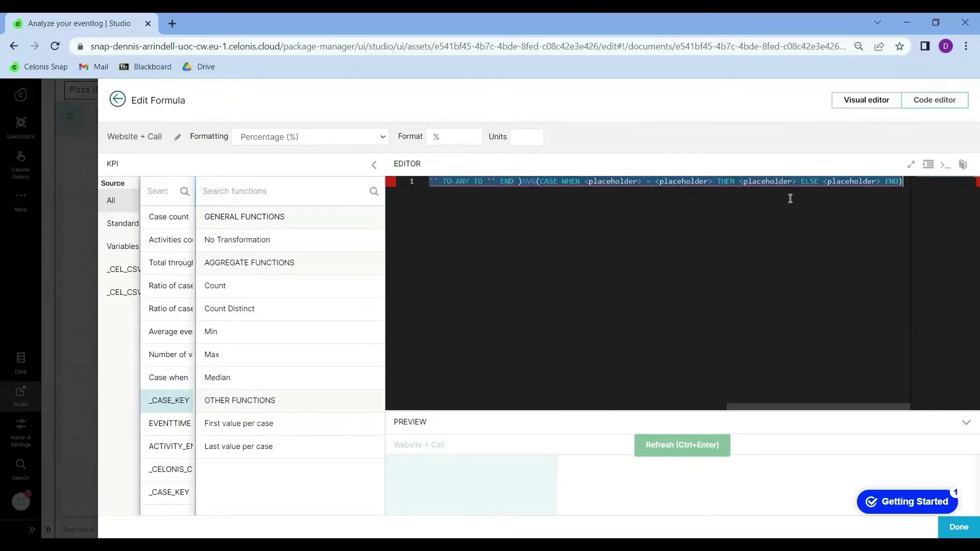
left_click(828, 198, "shift")
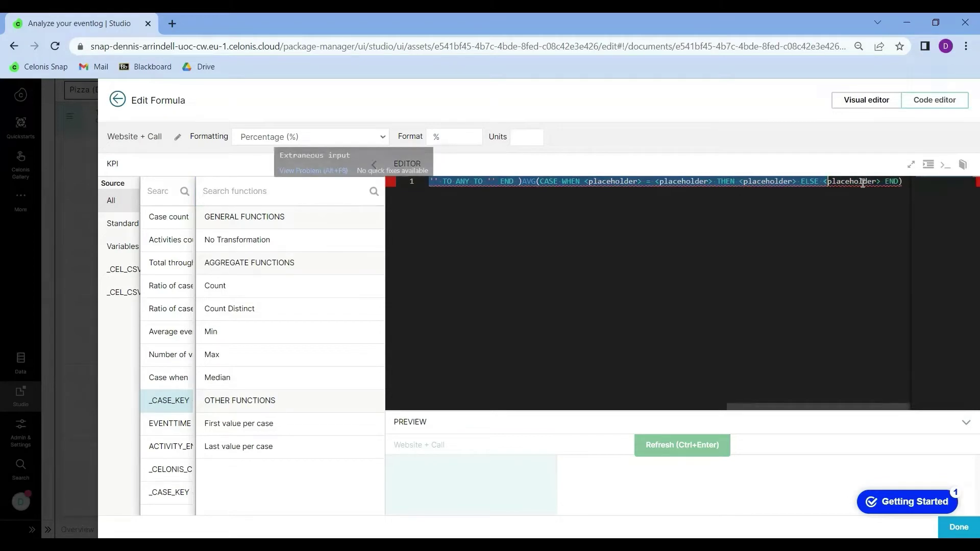
left_click(802, 228)
key("shift+End")
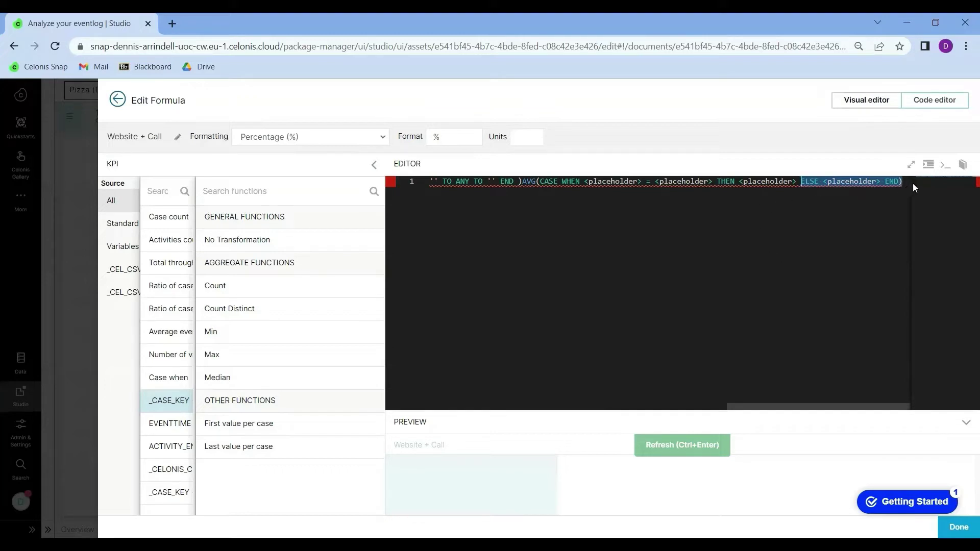
Step: Delete the whole draft formula and switch to the Visual editor
left_click_drag(909, 182, 396, 163)
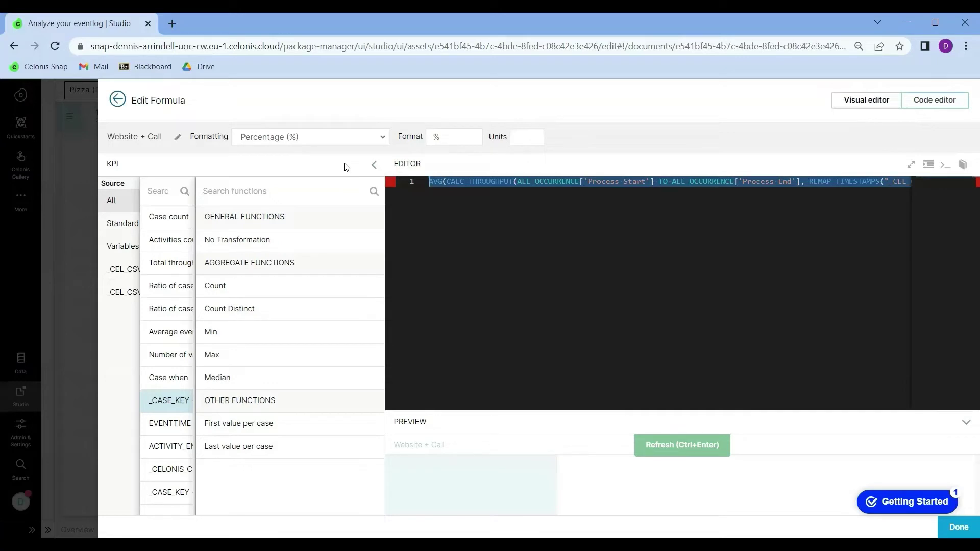
key("BackSpace")
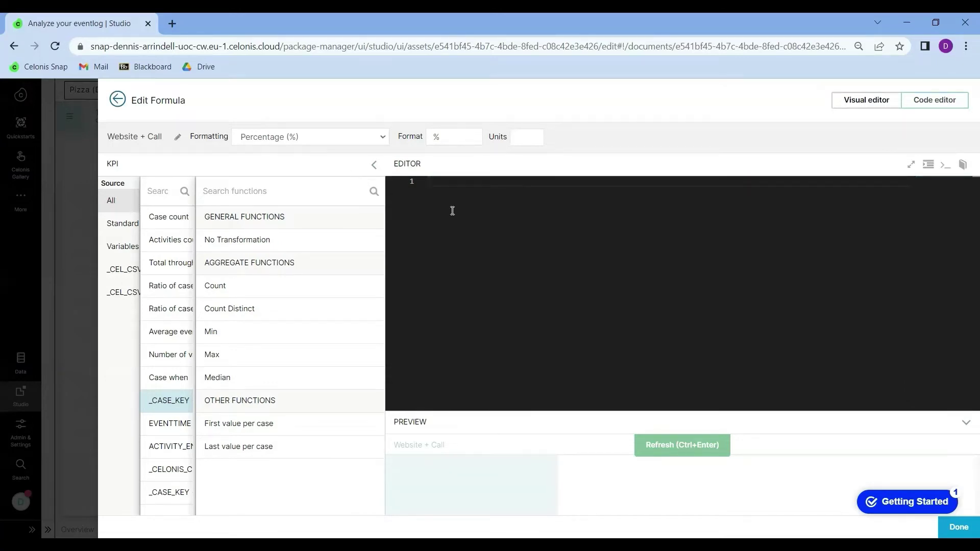
left_click(876, 100)
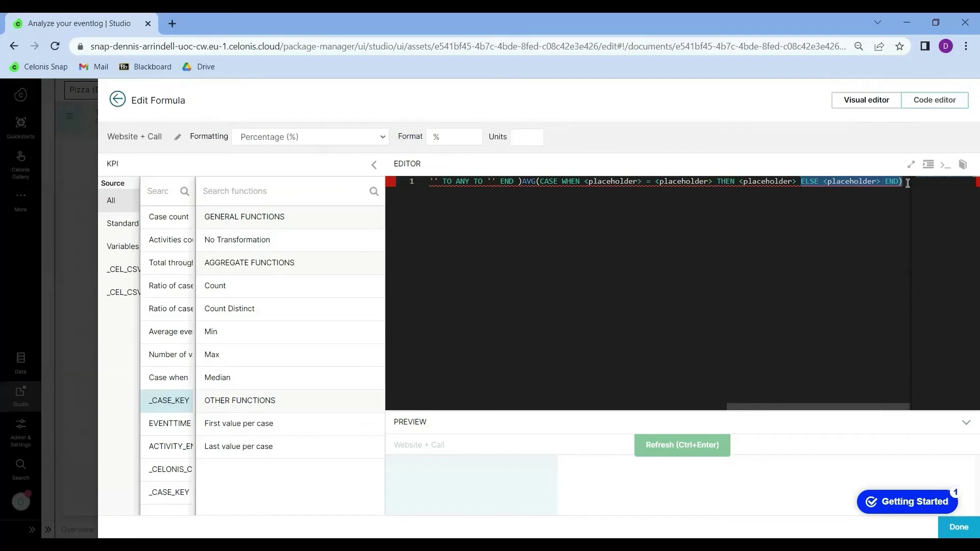
Step: Select and erase the entire draft formula line, then move to the Visual editor
left_click_drag(908, 183, 351, 167)
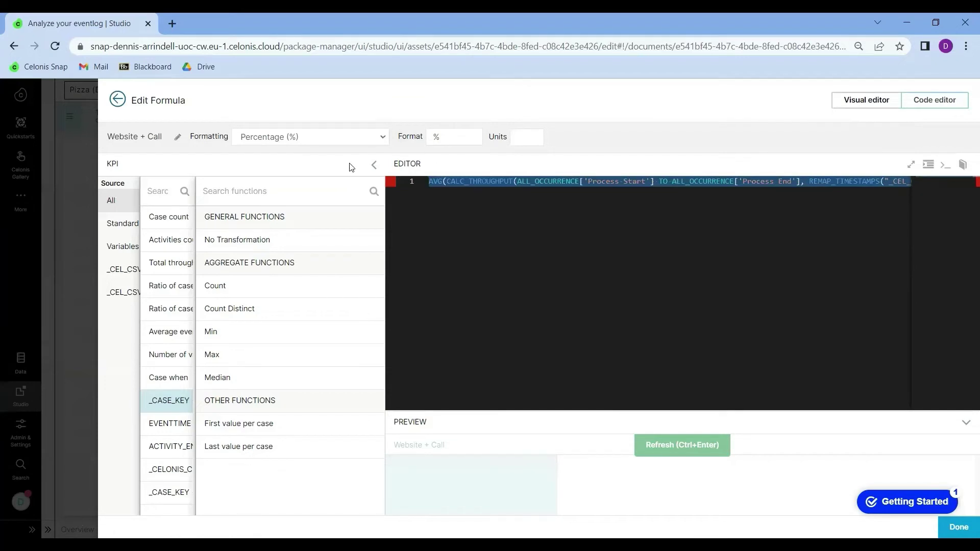
key("BackSpace")
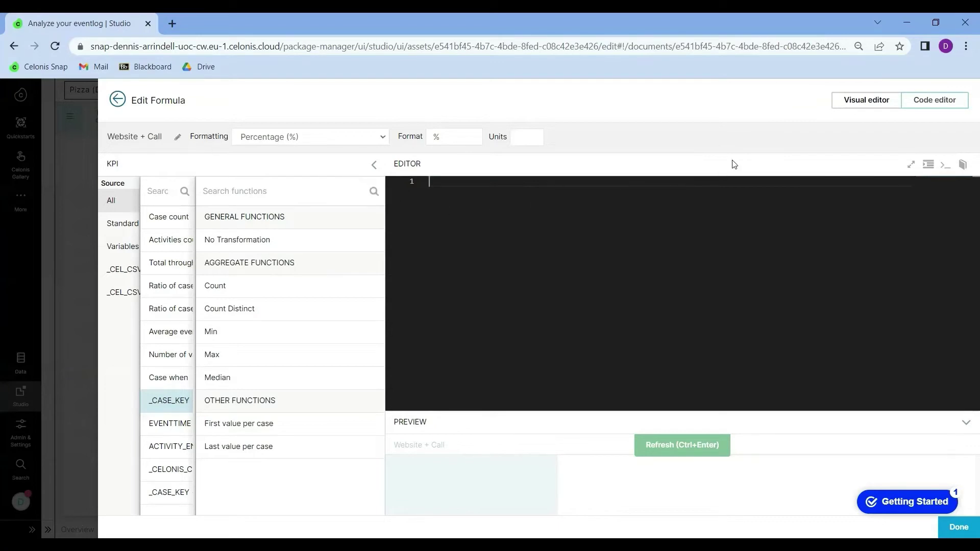
left_click(876, 101)
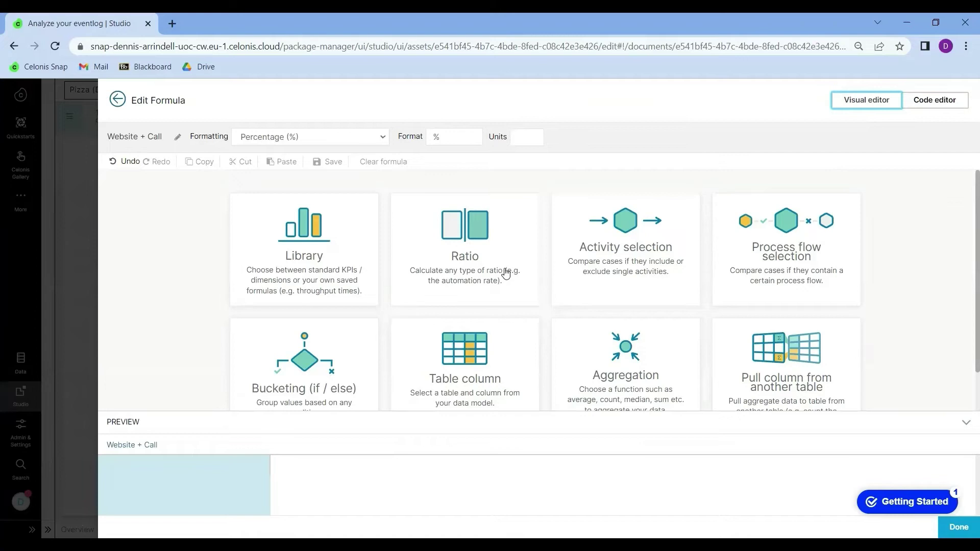
Step: Build a ratio-of-activities block and keep the KPI's Percentage (%) formatting
left_click(506, 274)
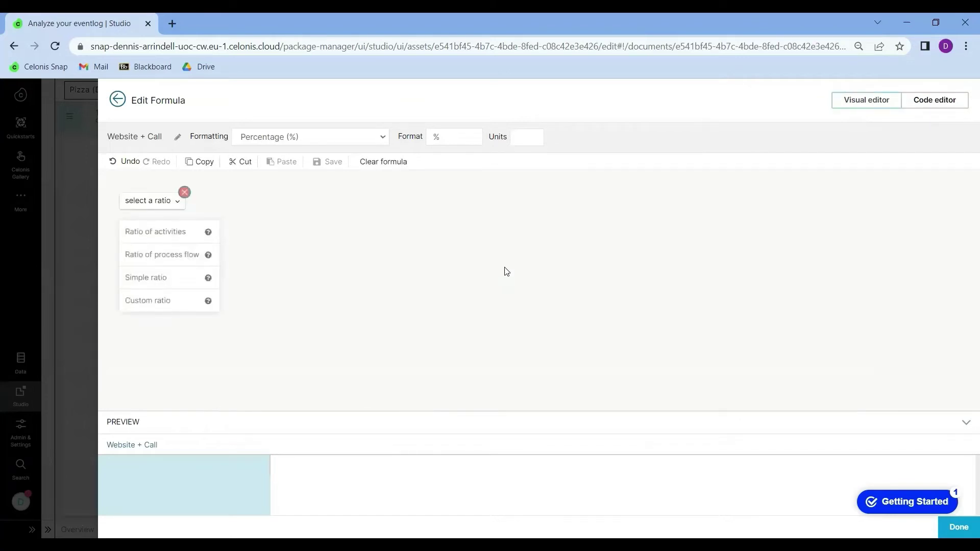
left_click(172, 233)
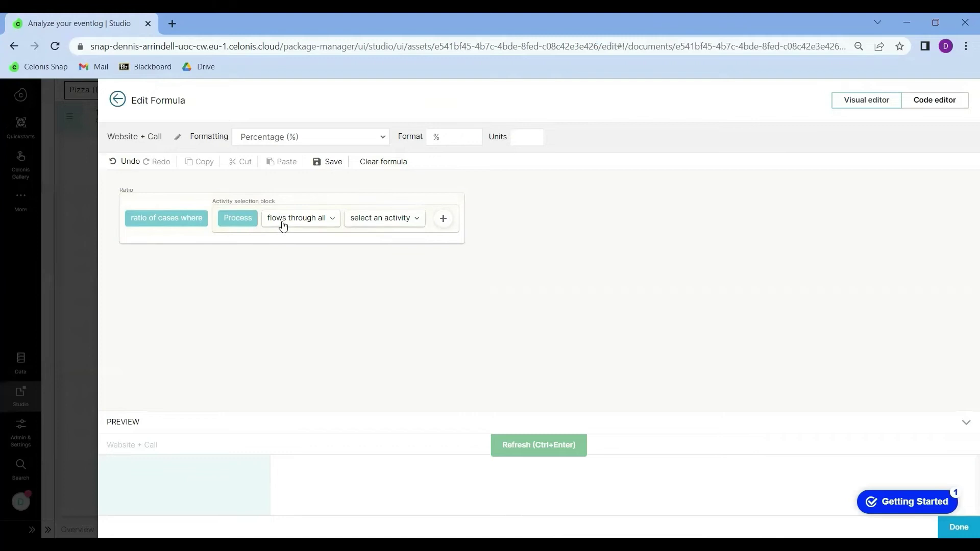
left_click(315, 224)
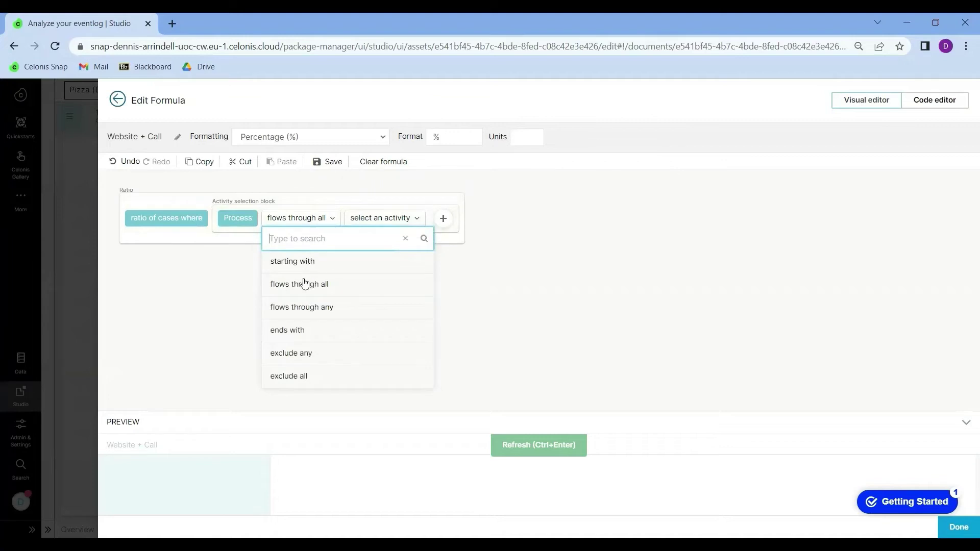
left_click(383, 215)
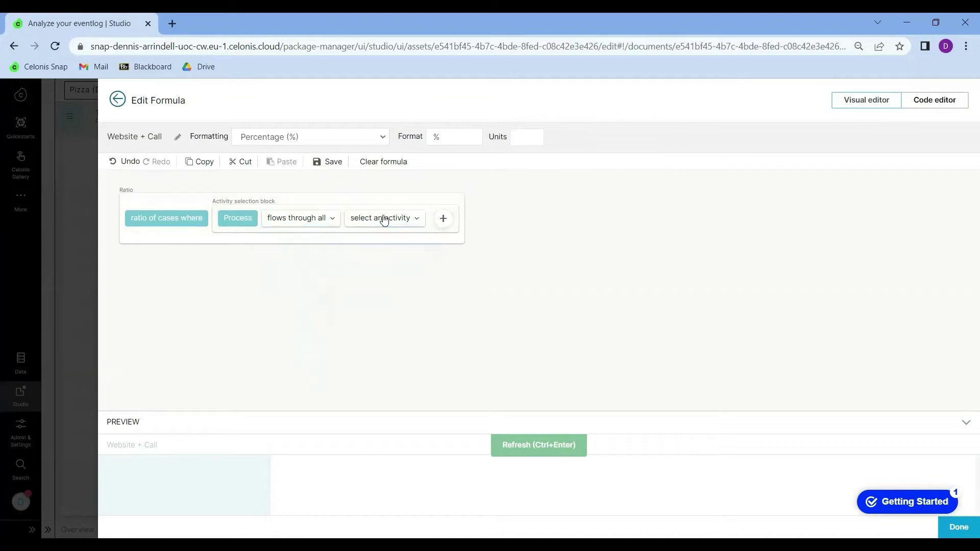
left_click(383, 218)
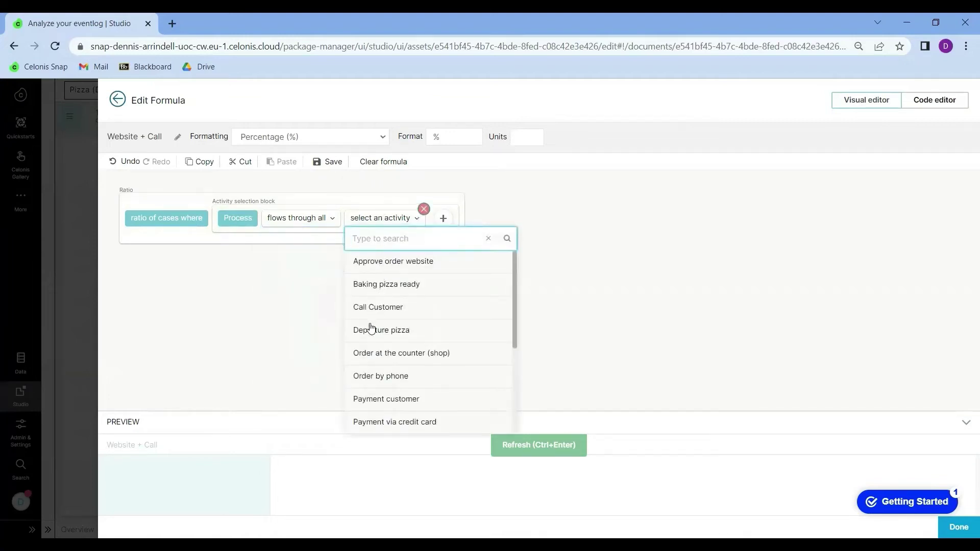
left_click(263, 292)
left_click(184, 223)
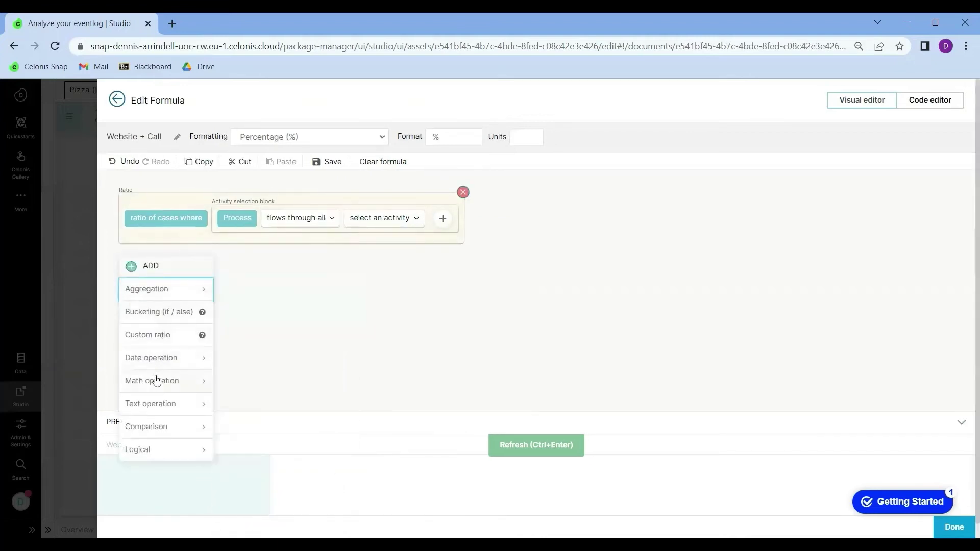
mouse_move(158, 382)
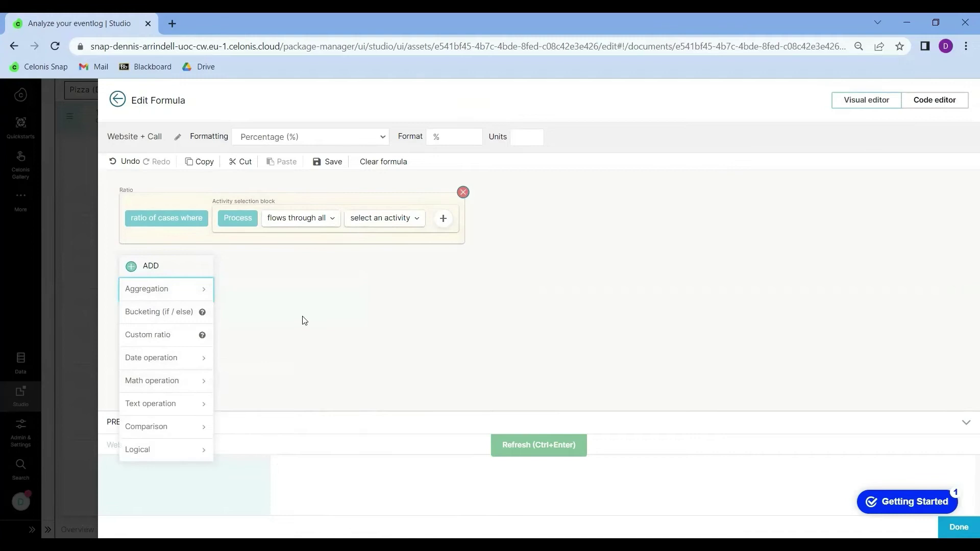
left_click(311, 296)
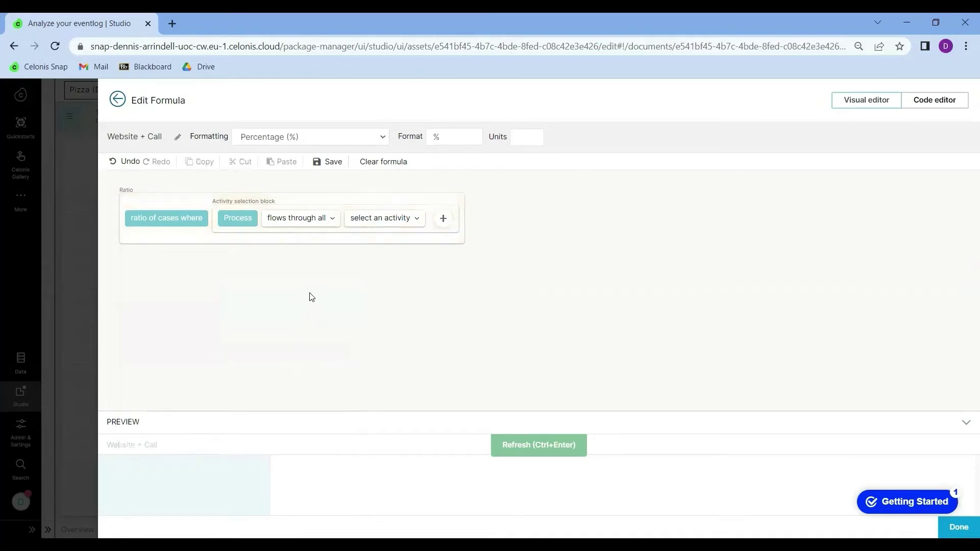
left_click(339, 139)
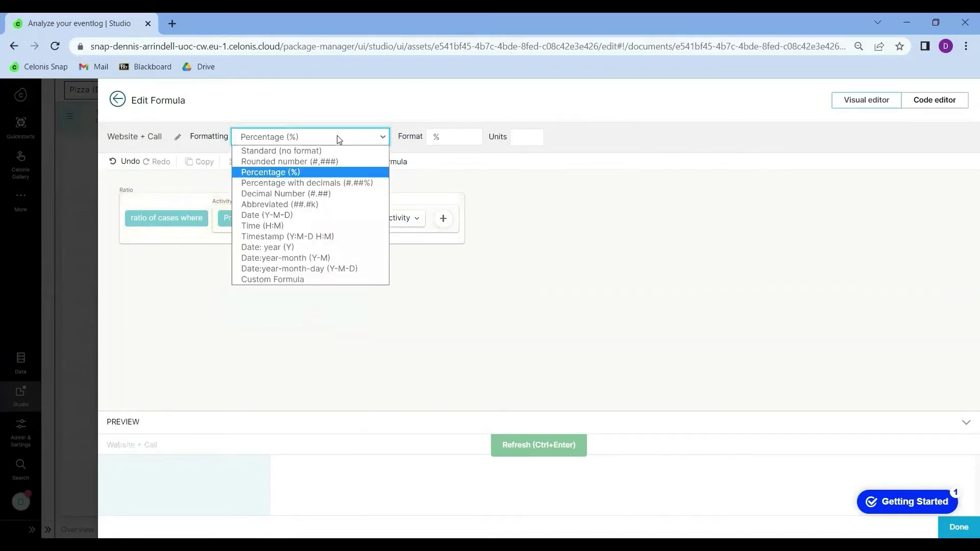
left_click(569, 218)
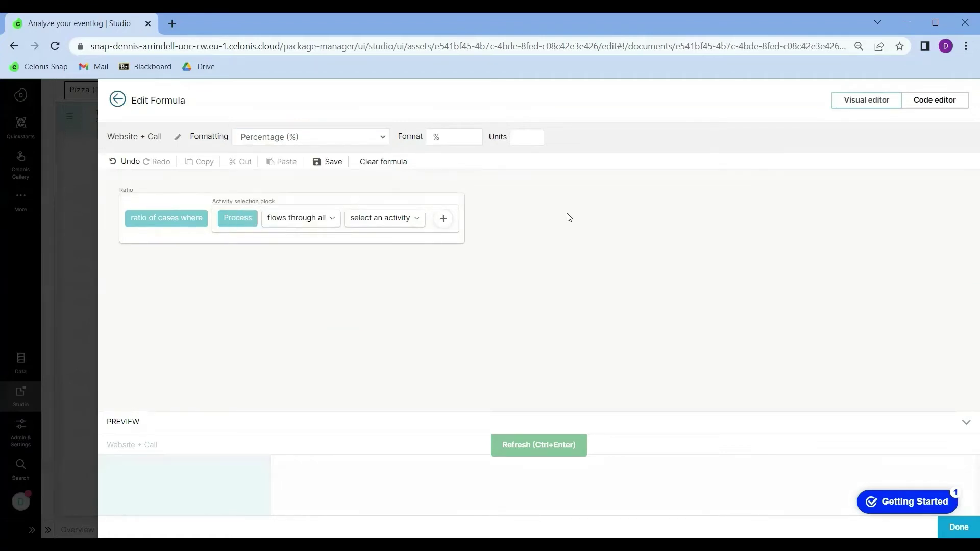
Step: Require cases to pass Receive order website and Call Customer, then refresh the 9% preview
left_click(396, 219)
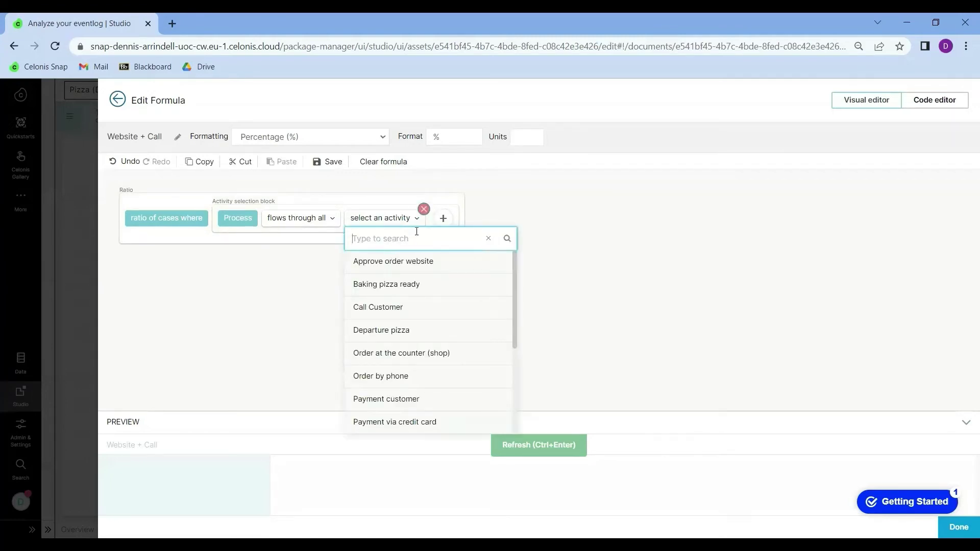
type("web")
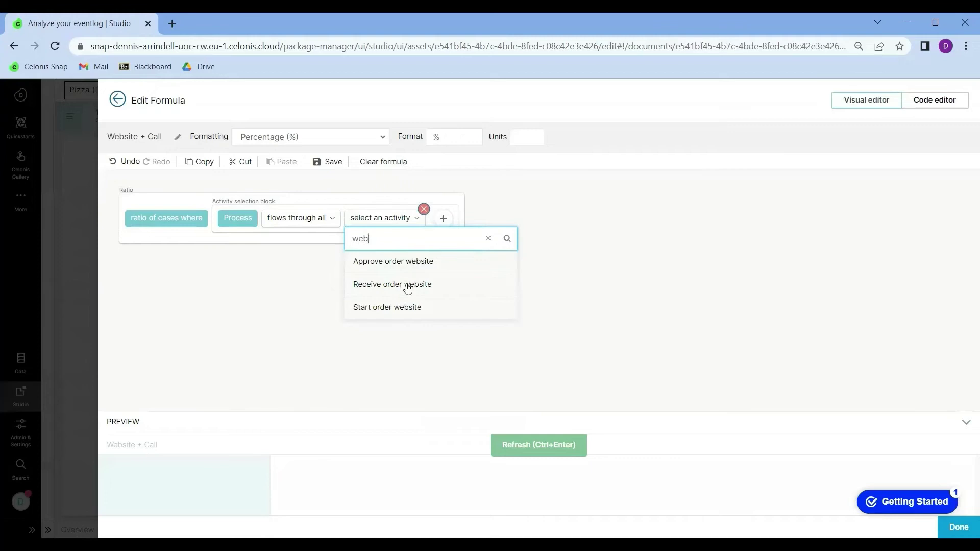
left_click(408, 285)
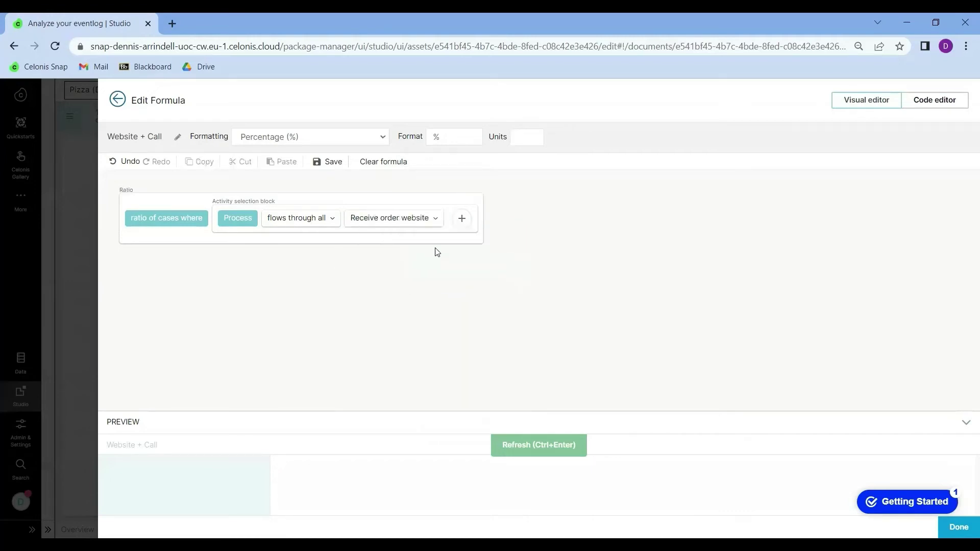
left_click(461, 220)
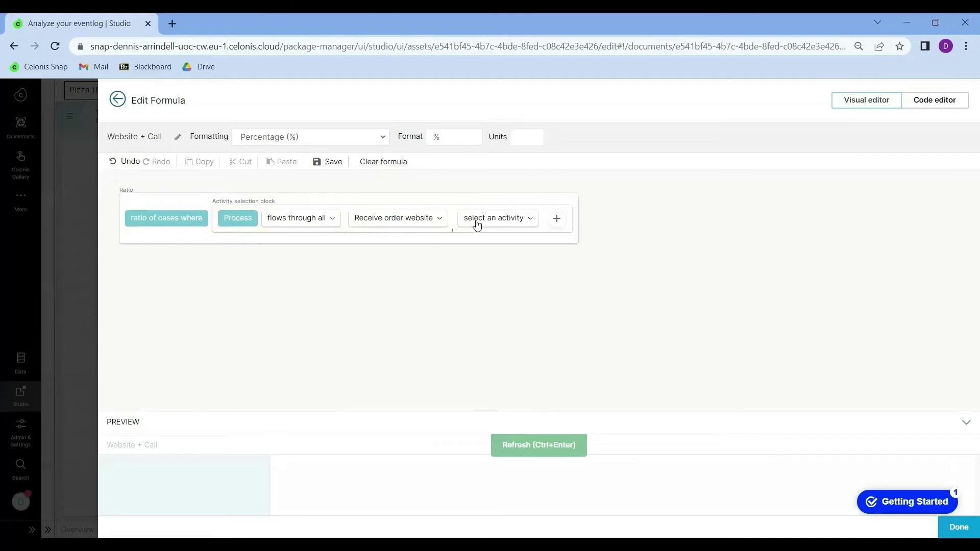
left_click(484, 219)
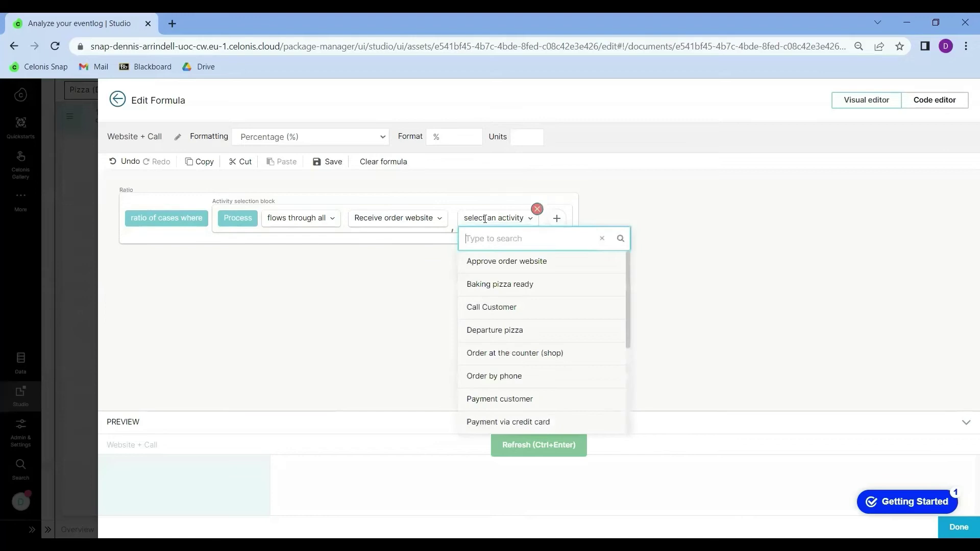
type("call")
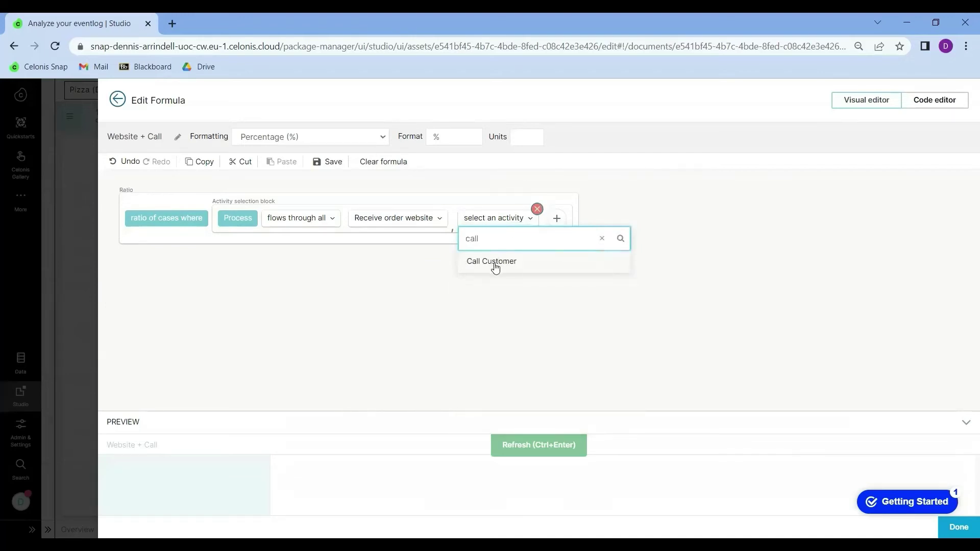
left_click(496, 267)
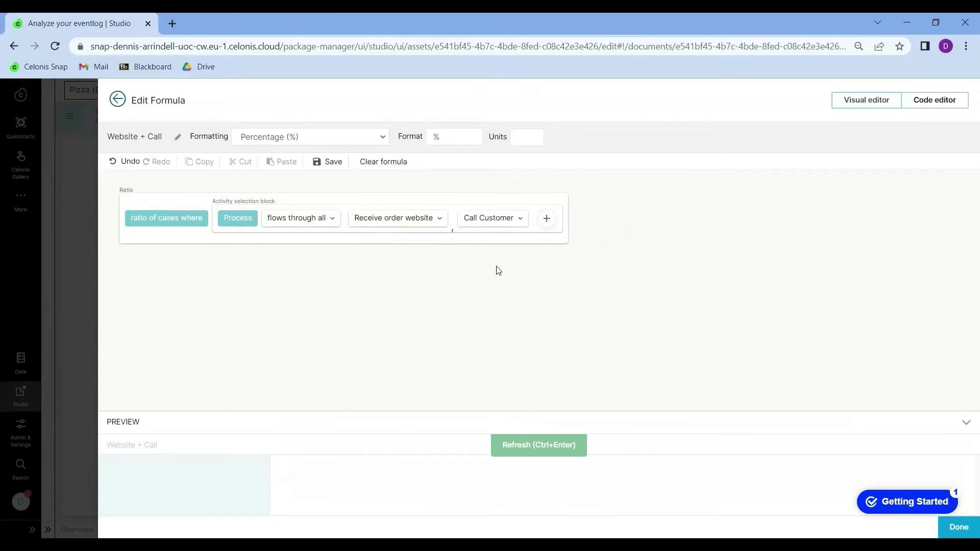
left_click(545, 447)
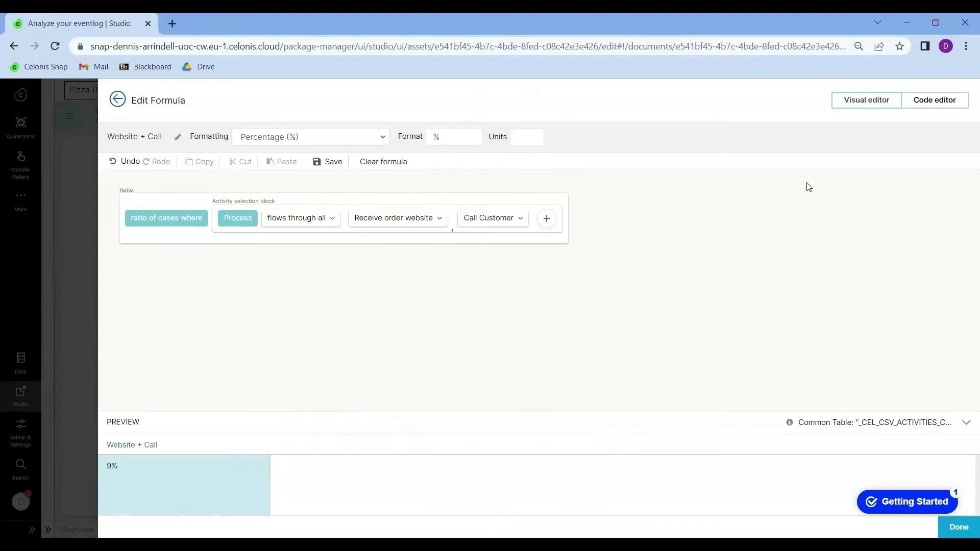
Step: Inspect the Website + Call KPI formula as code, refresh its 9% preview, and finish editing
left_click(943, 106)
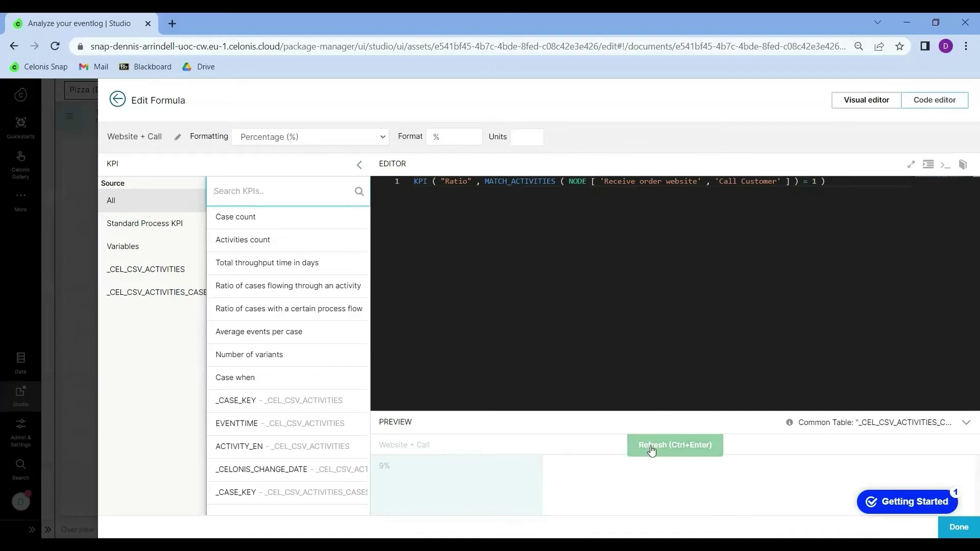
left_click(667, 453)
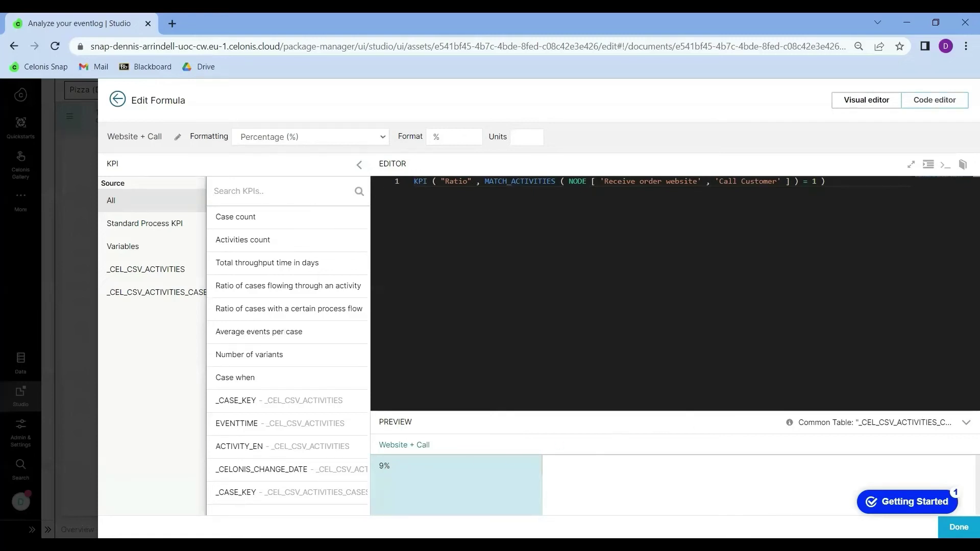
left_click(629, 192)
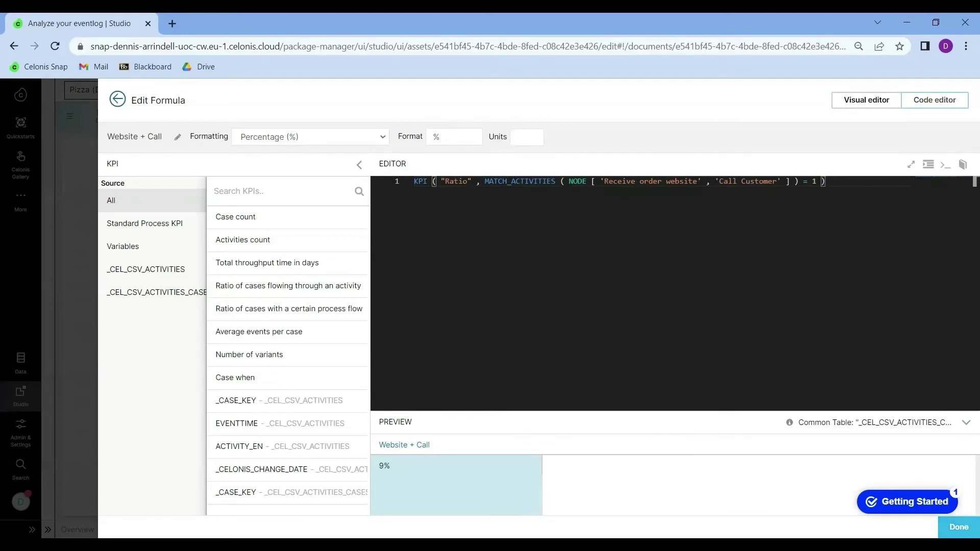
left_click(959, 527)
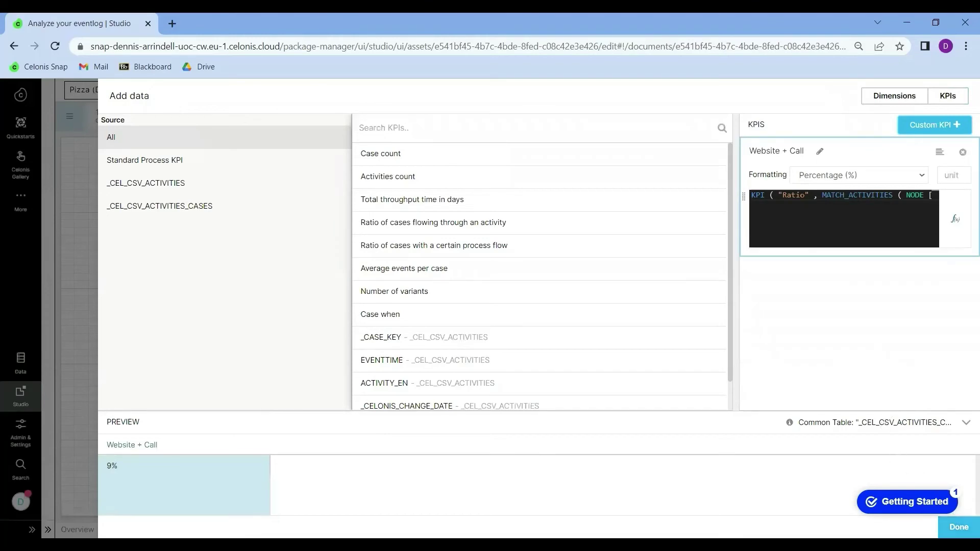
Step: Leave Add data and select the 9% Website + Call component on New Sheet 8
left_click(959, 526)
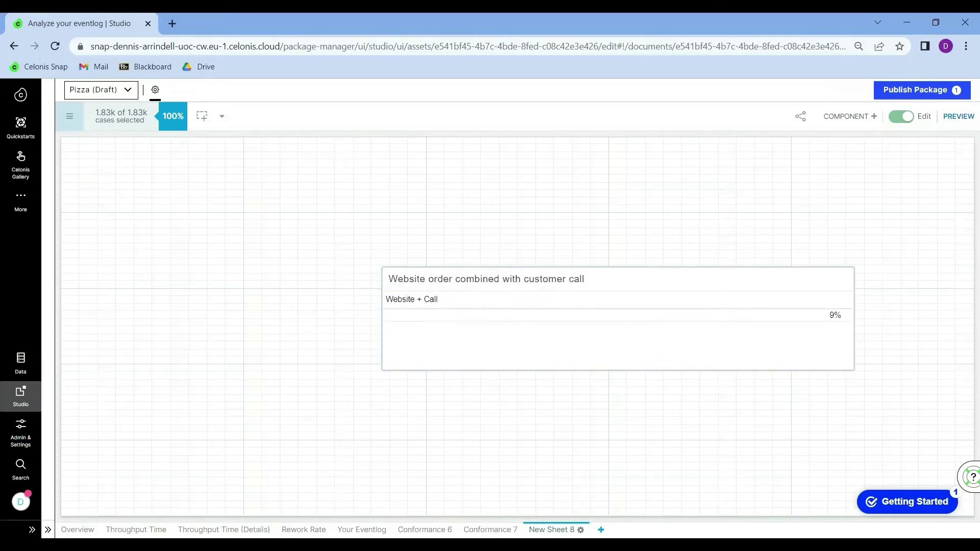
left_click(510, 325)
left_click(555, 387)
left_click(786, 349)
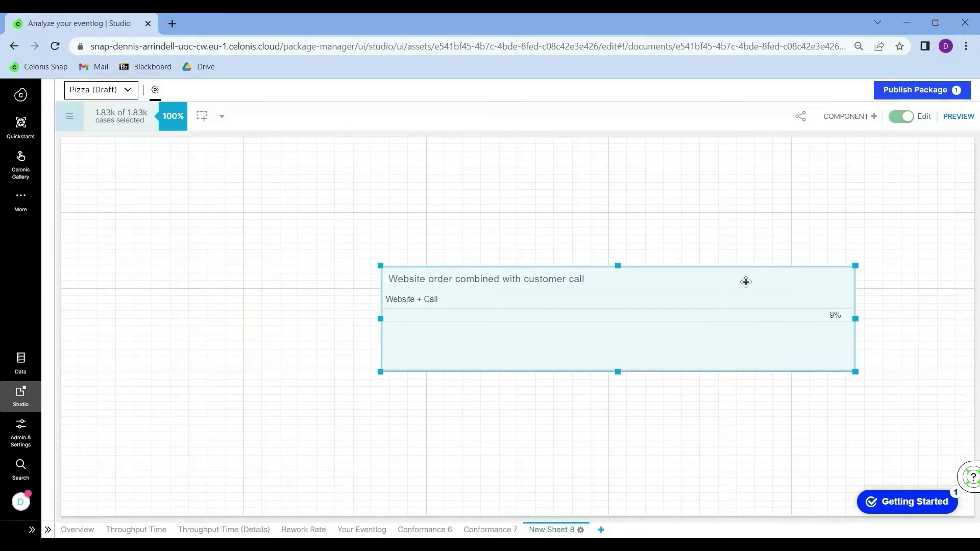
Step: Move the table left, add an Eventtime in month dimension, and stretch it to show 2018-01 to 2018-10
left_click_drag(744, 280, 639, 253)
right_click(611, 252)
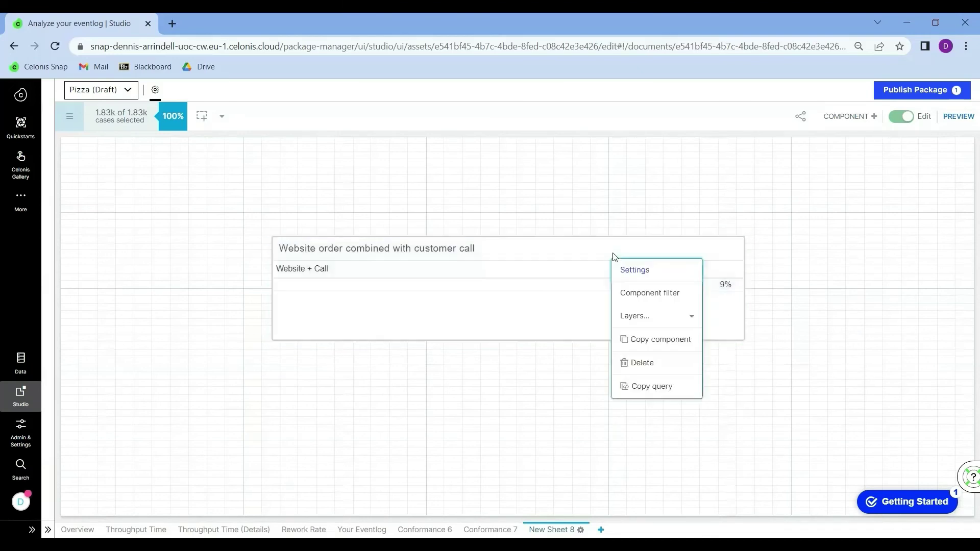
left_click(656, 271)
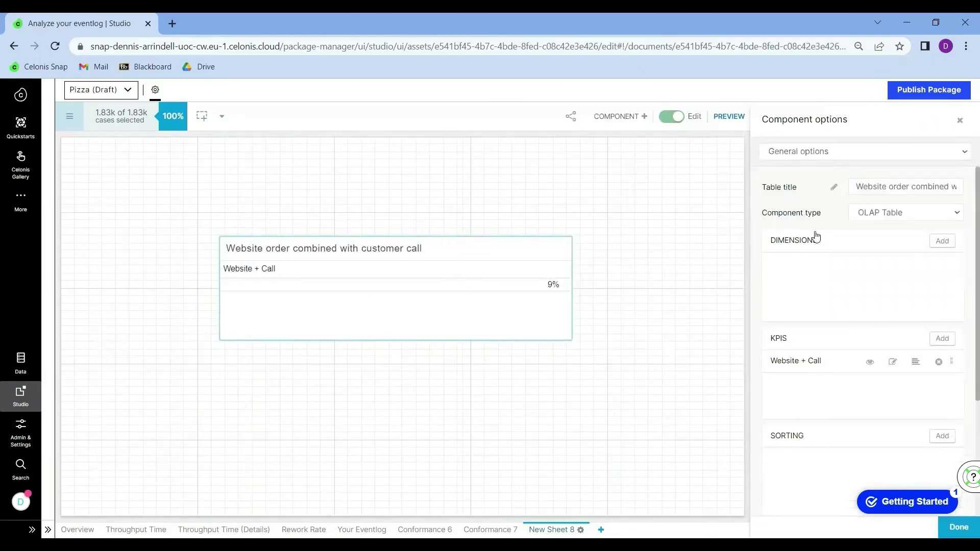
left_click(946, 244)
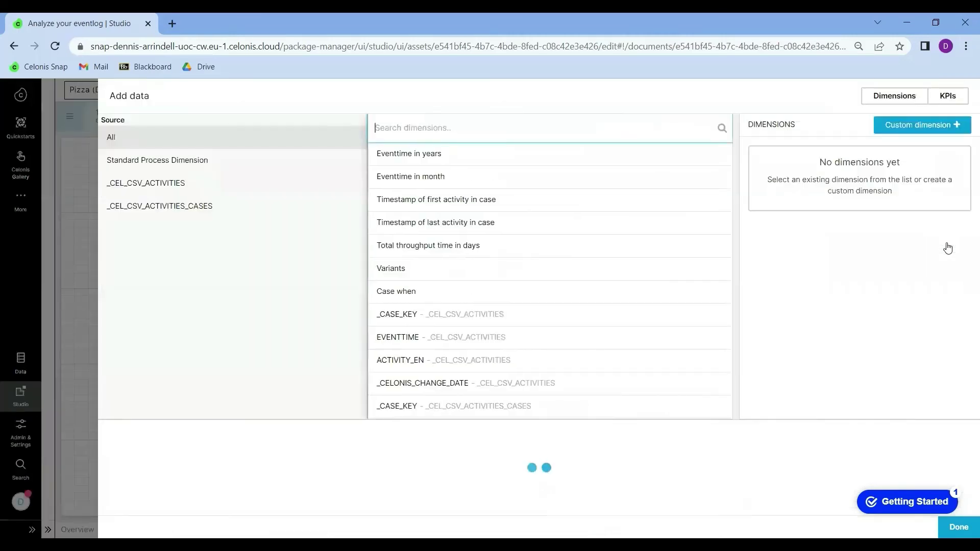
left_click(445, 182)
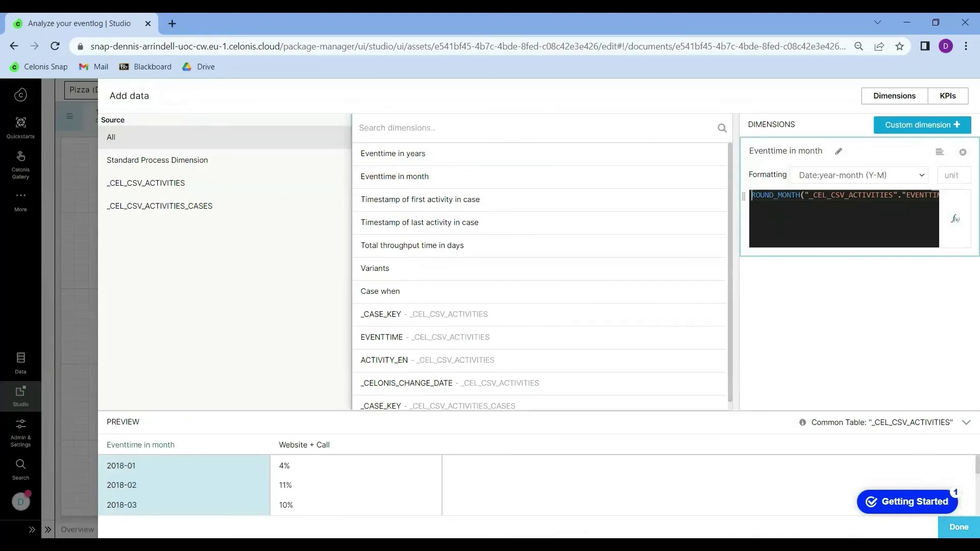
left_click(958, 527)
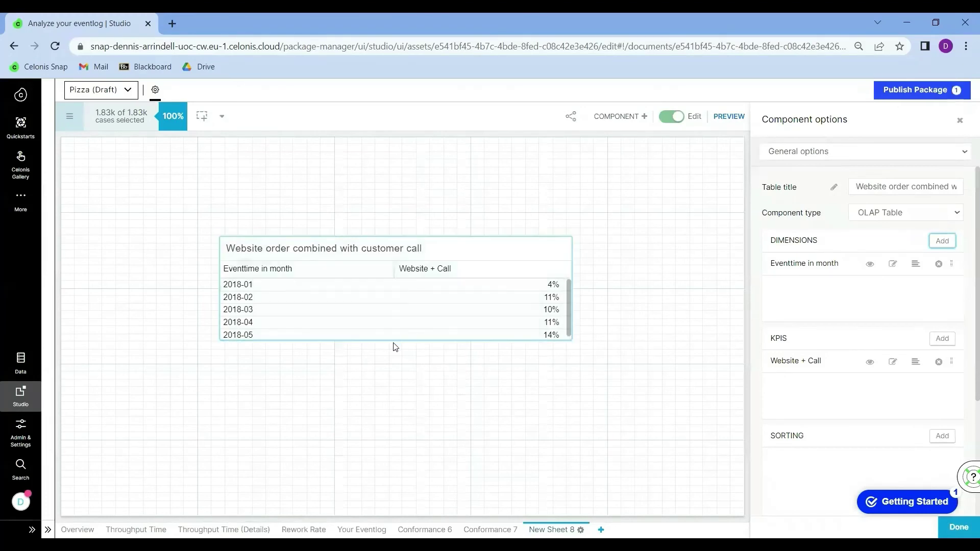
left_click_drag(395, 340, 402, 425)
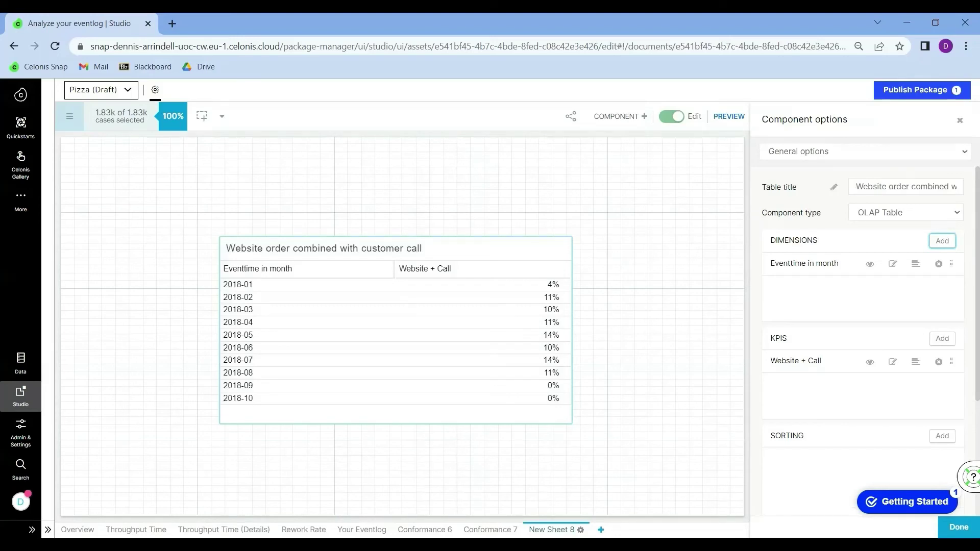
Step: Change the component type to Line Chart, then Column Chart, and finally Marker Chart
left_click(898, 217)
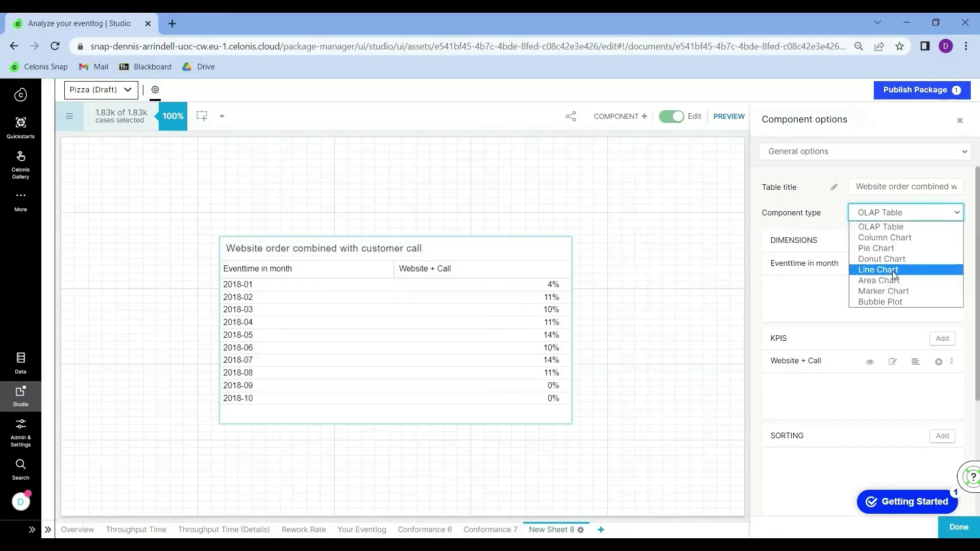
left_click(893, 271)
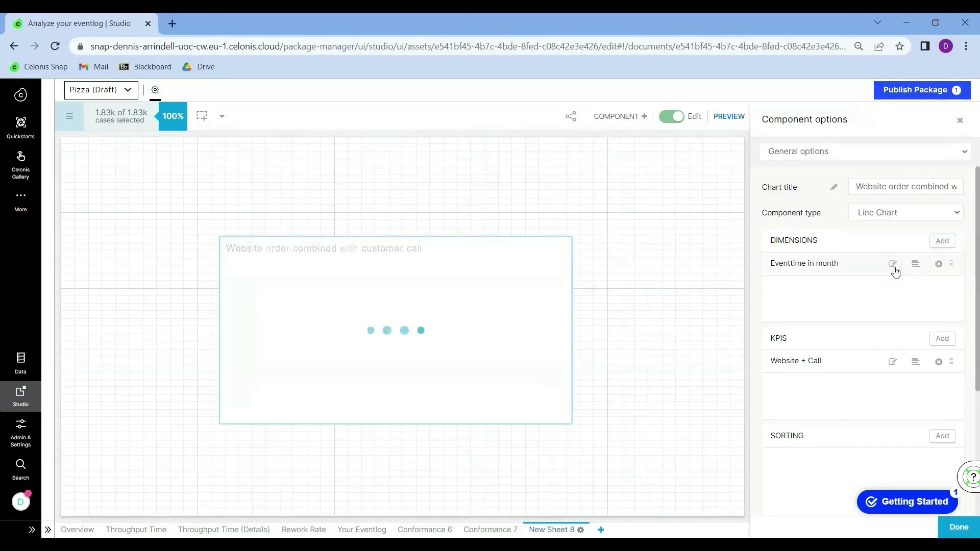
left_click(895, 213)
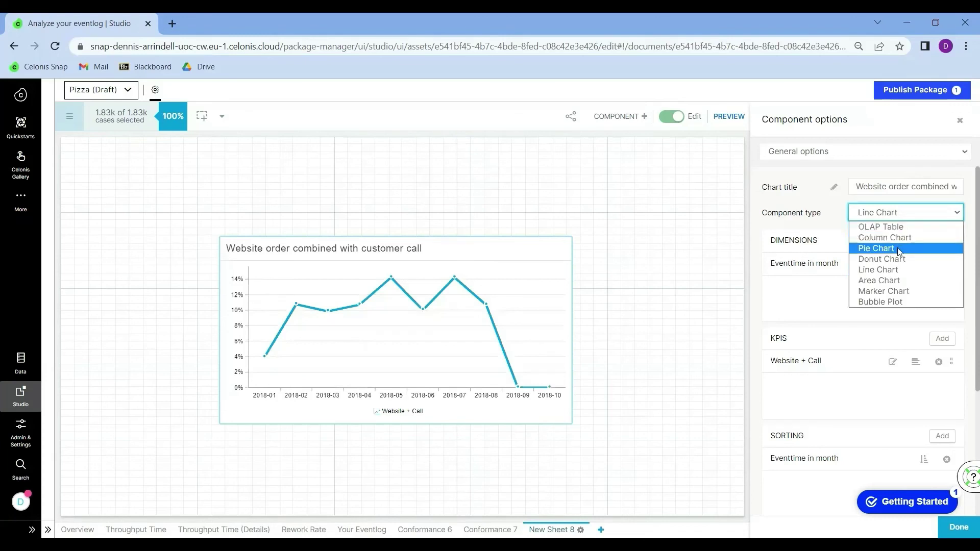
left_click(899, 238)
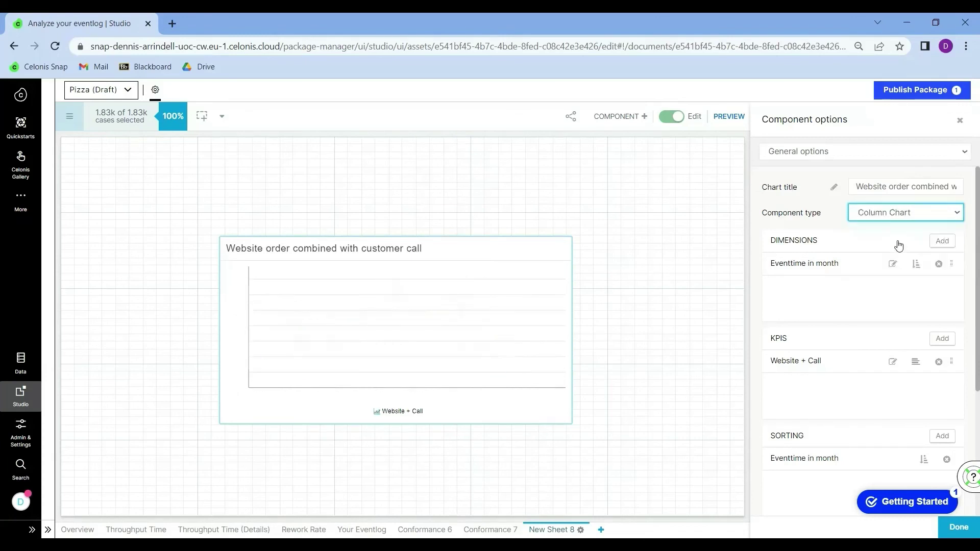
left_click(901, 217)
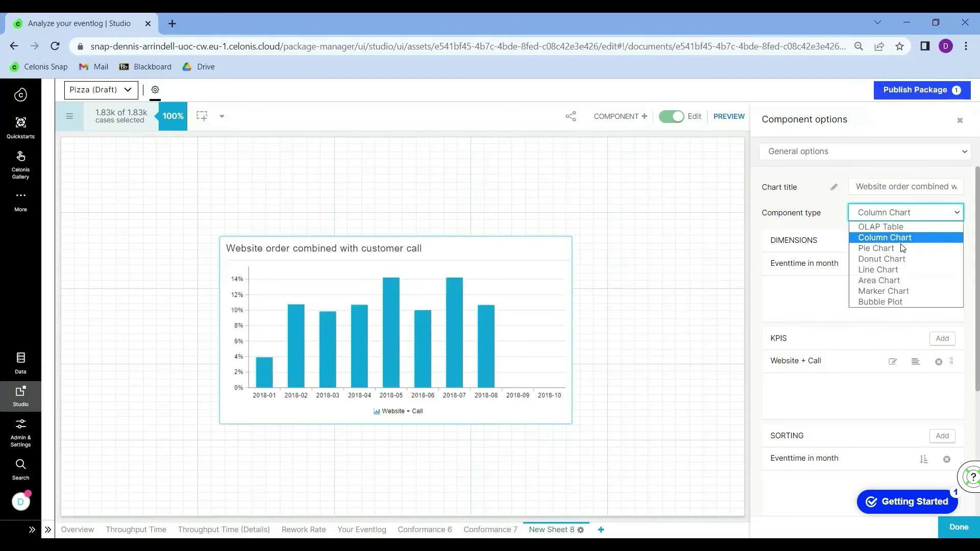
left_click(893, 297)
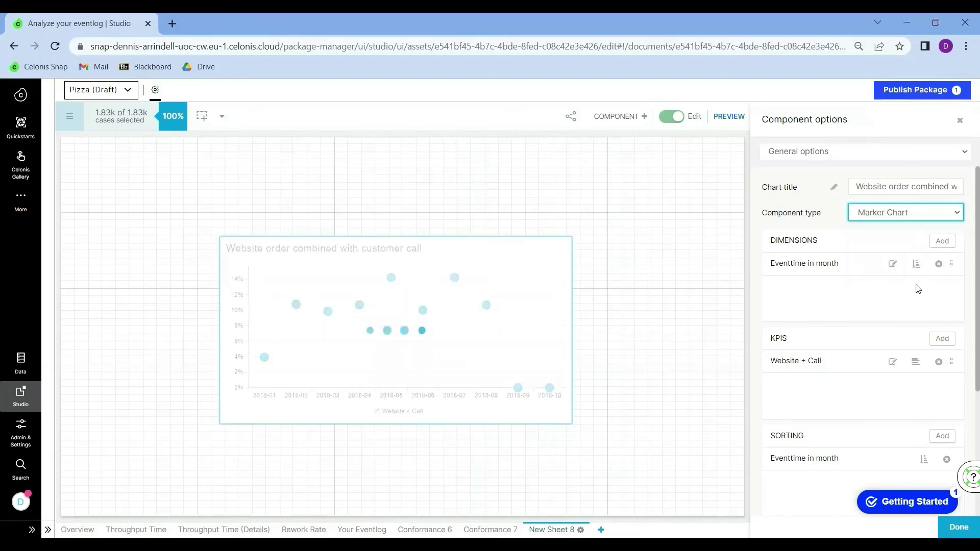